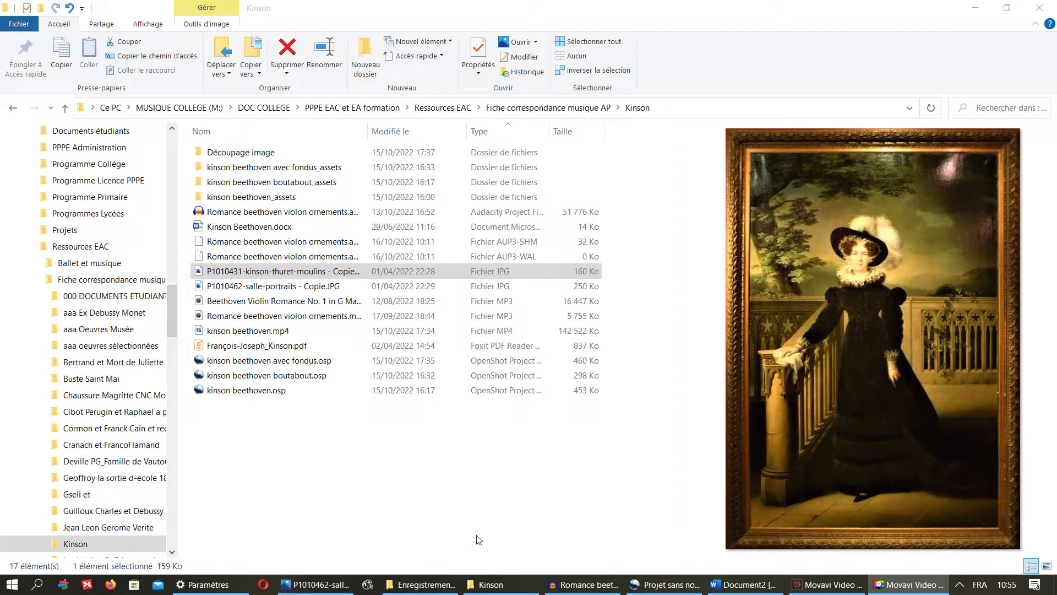
Open the image P1010431-kinson-thuret-moulins - Copie2.JPG from the Kinson folder in Paint
click(256, 256)
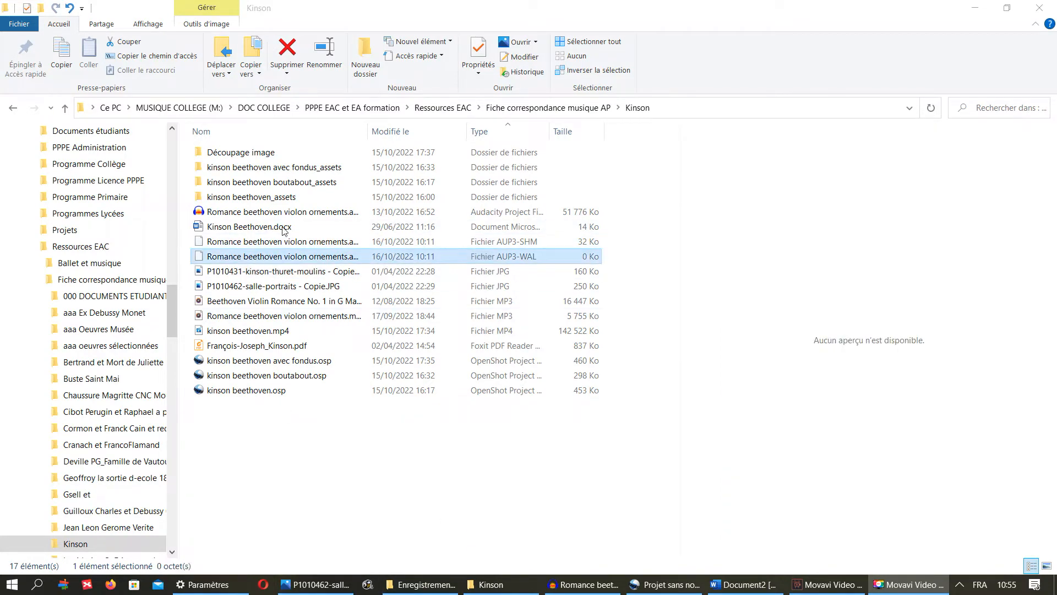
click(282, 270)
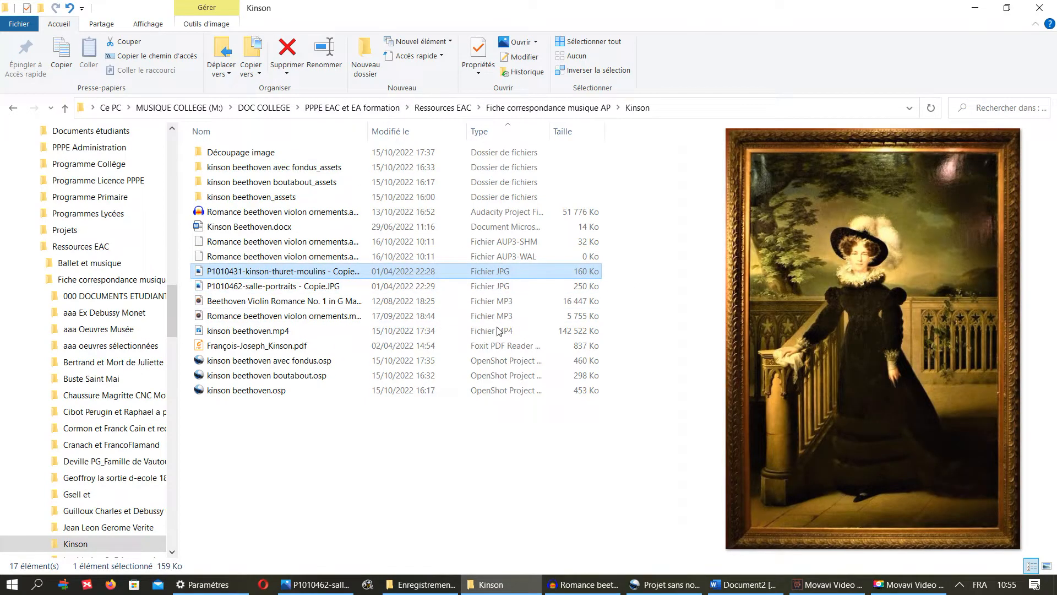
right_click(282, 274)
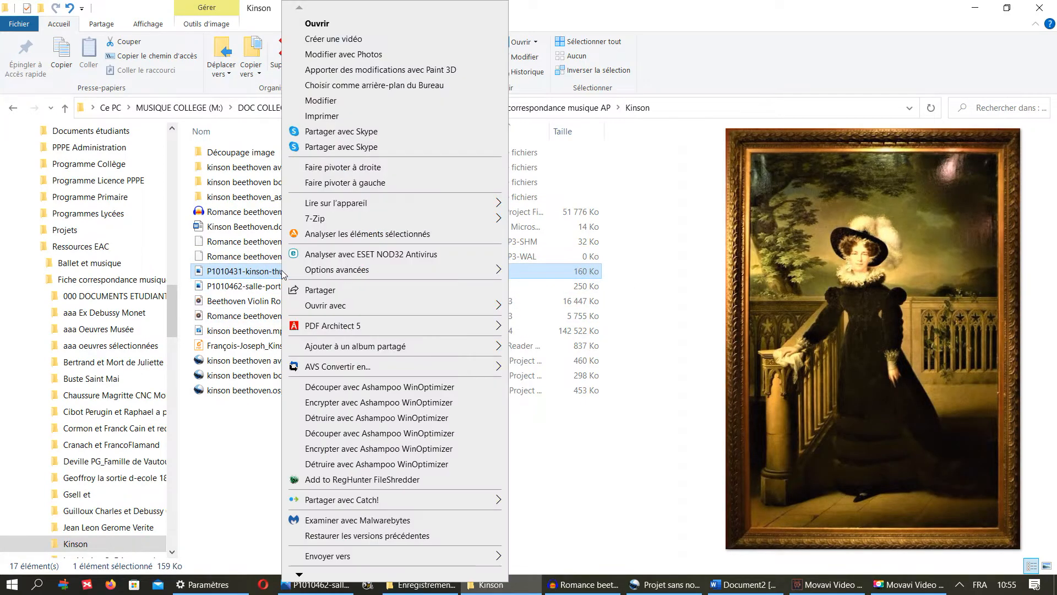
mouse_move(331, 305)
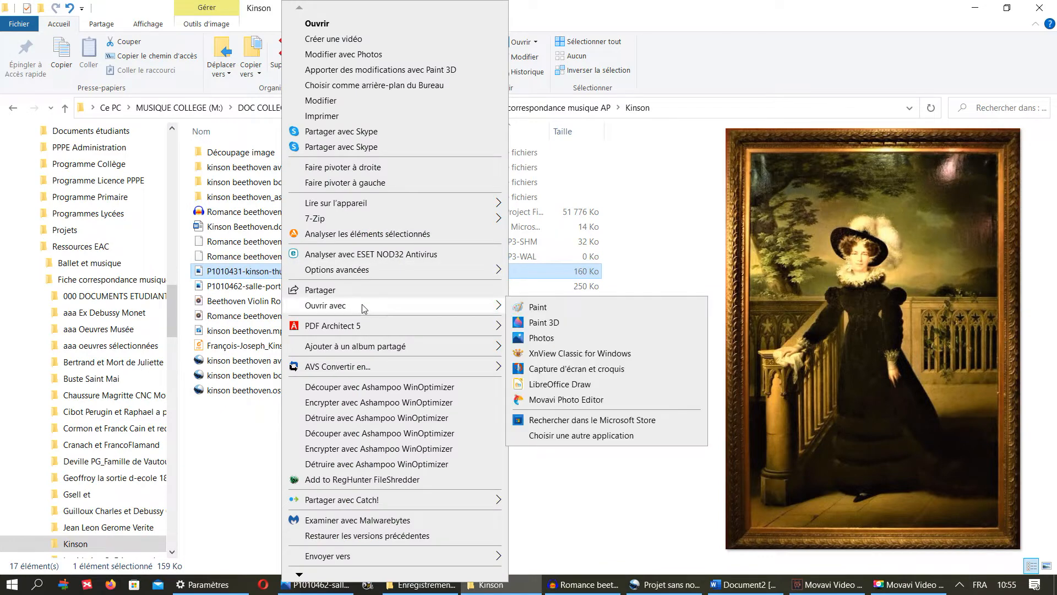
click(570, 307)
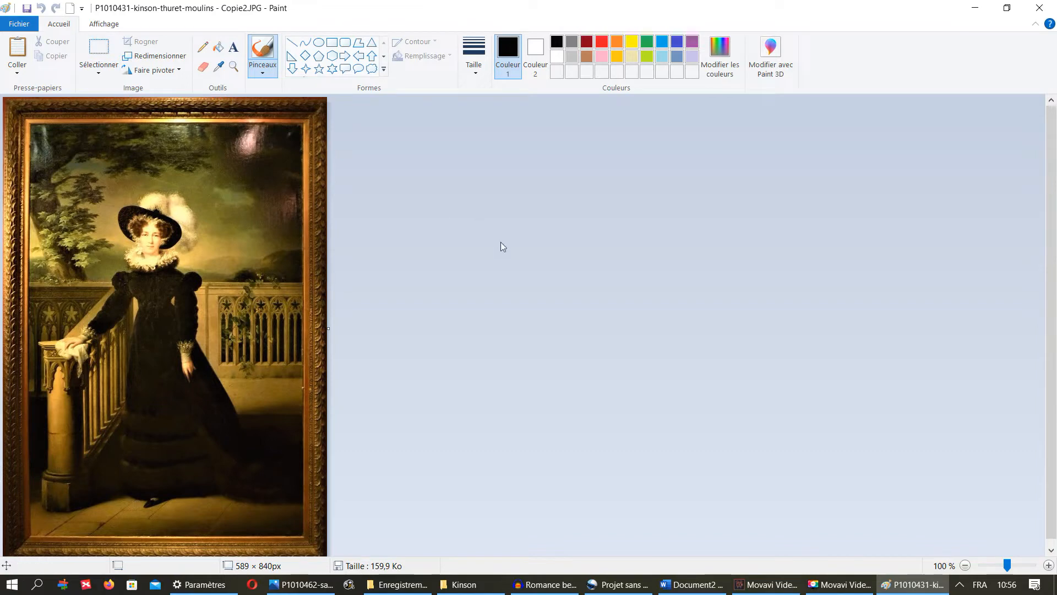
Copy a rectangular area of about 209 × 175 px around the woman's head and shoulders and paste it into the blank Word document
click(106, 75)
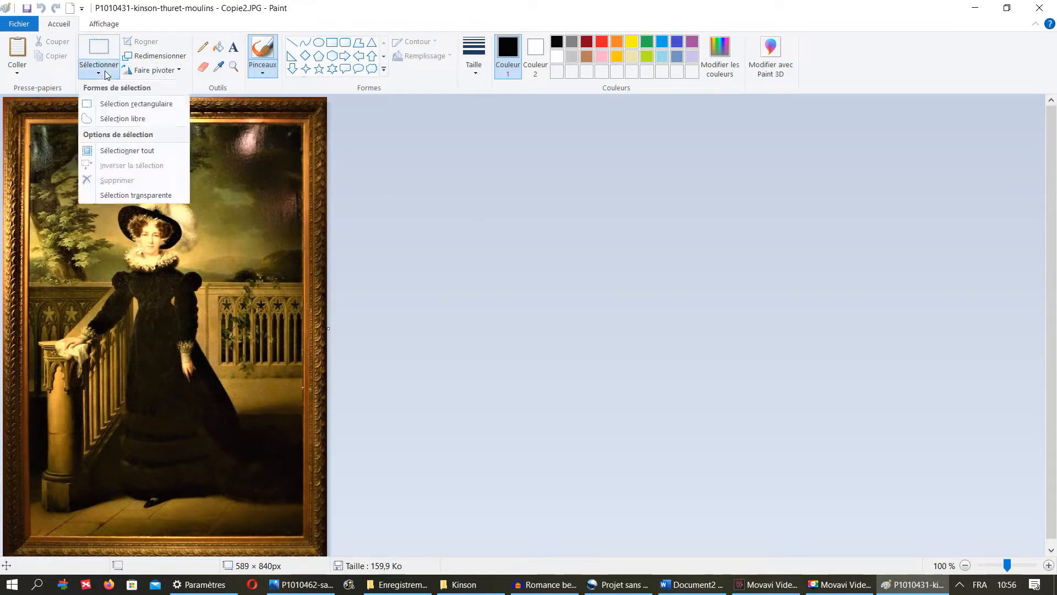
click(106, 105)
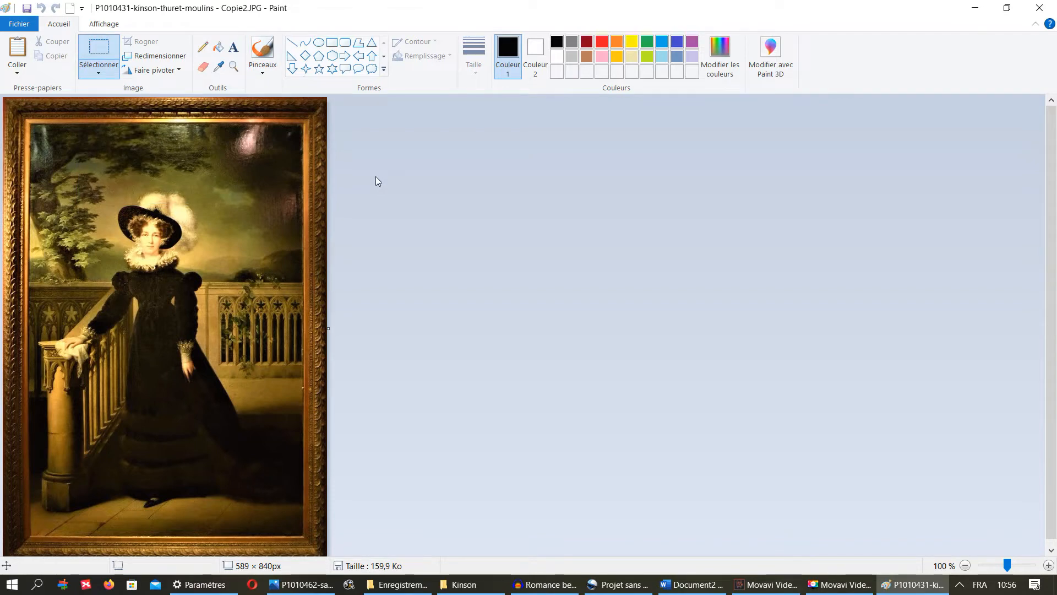
drag(98, 192, 213, 288)
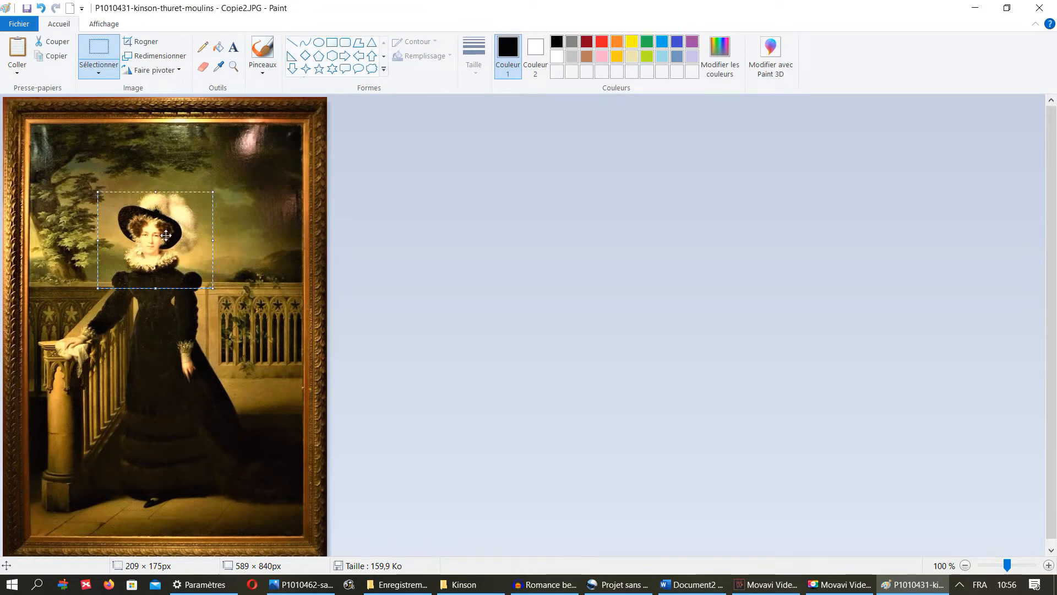
right_click(176, 216)
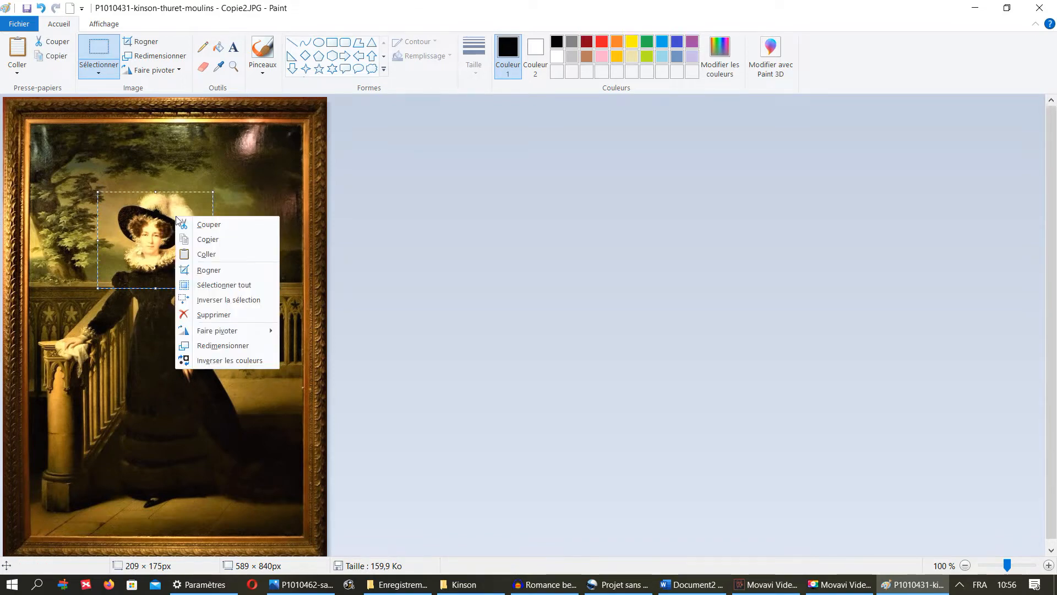
click(210, 242)
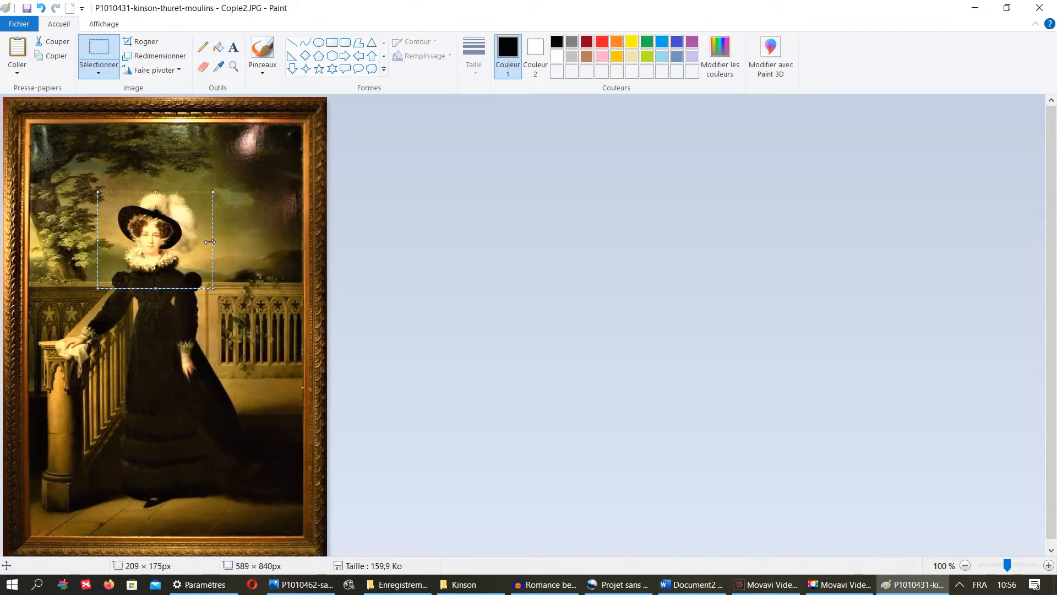
click(675, 590)
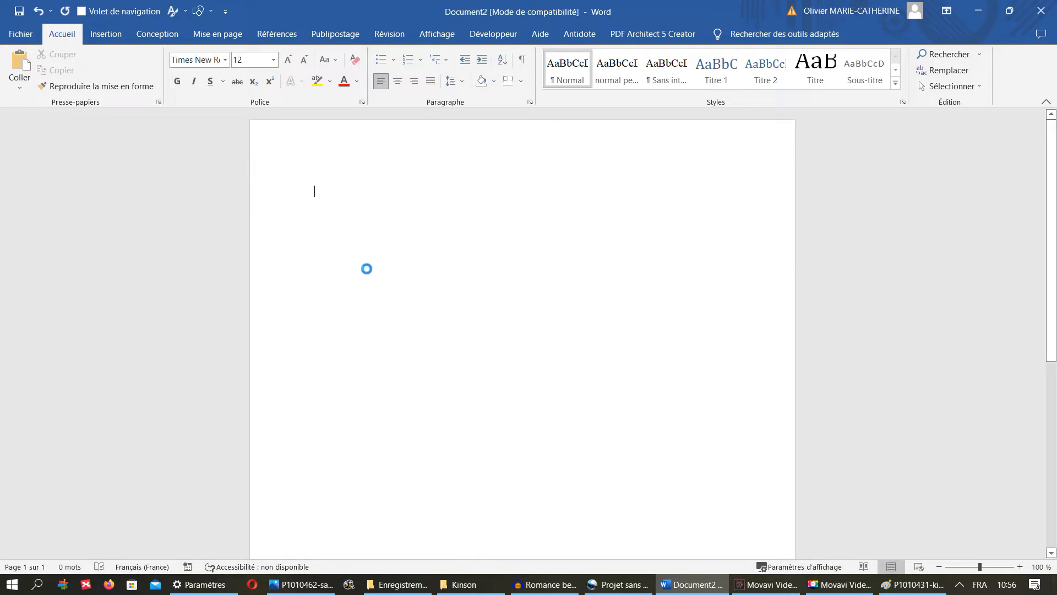
key(ctrl+v)
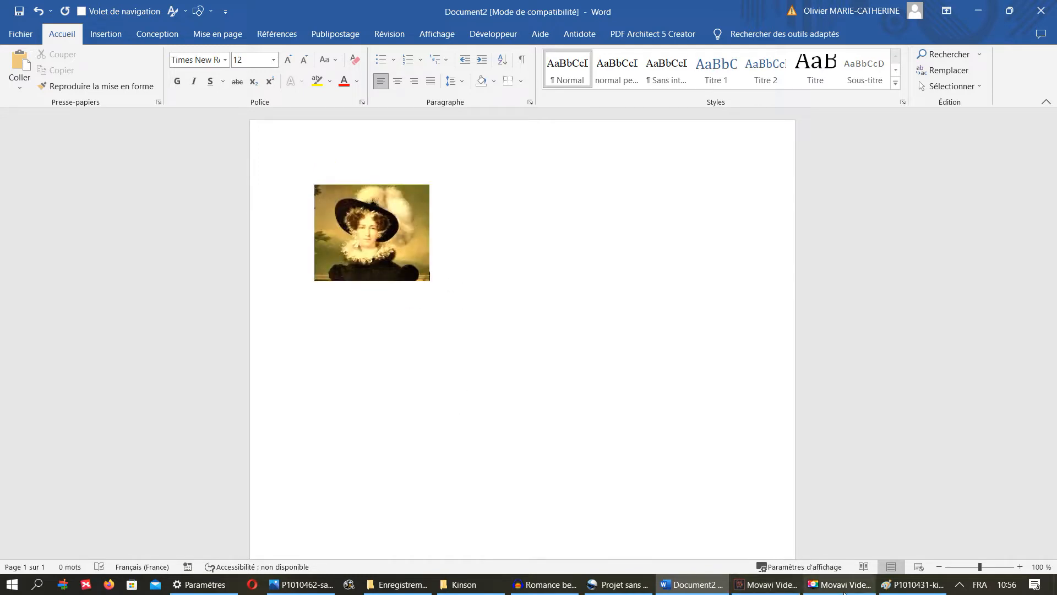
Back in Paint, copy an area of about 176 × 208 px around the ivy-covered balustrade and paste it after the portrait in Word
click(914, 584)
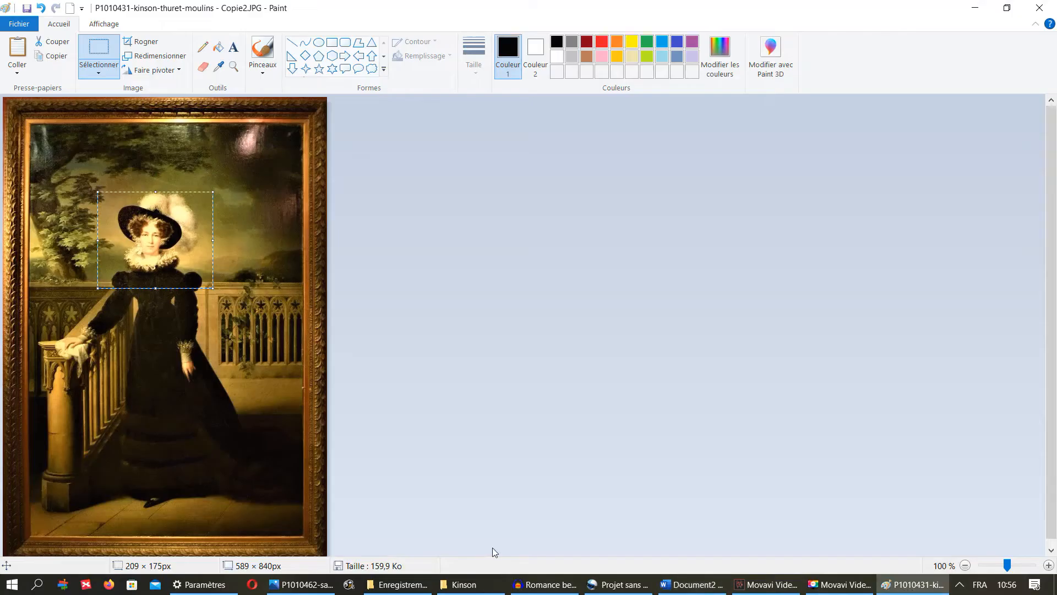
click(471, 434)
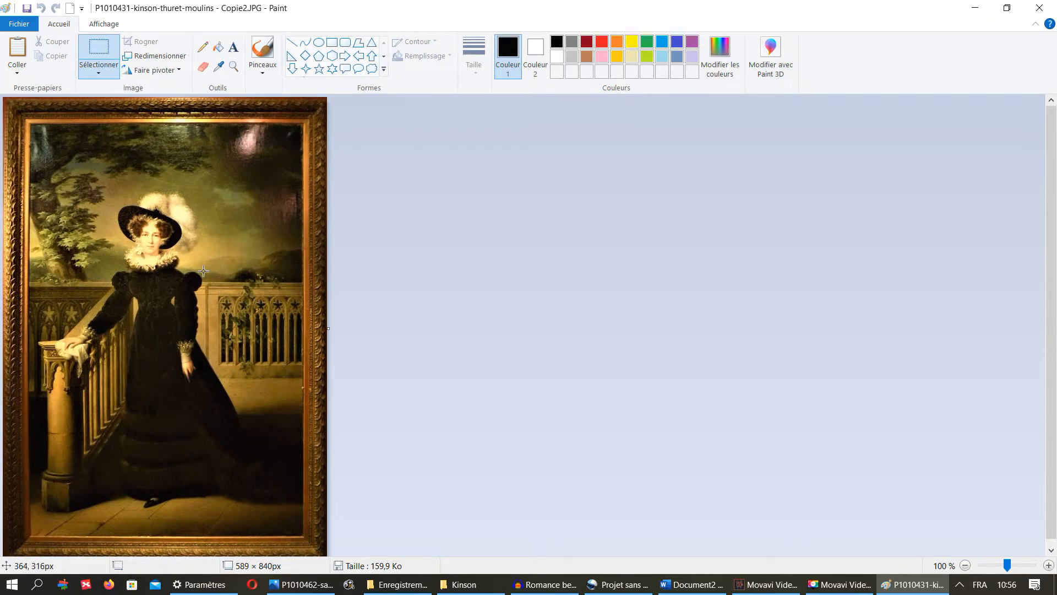
drag(204, 271, 301, 386)
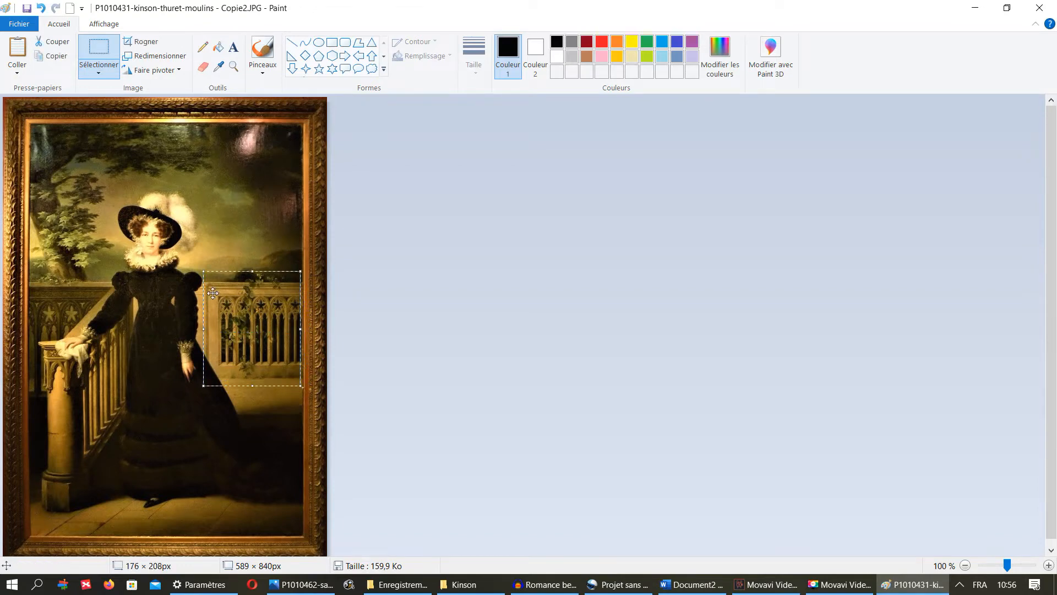
right_click(265, 312)
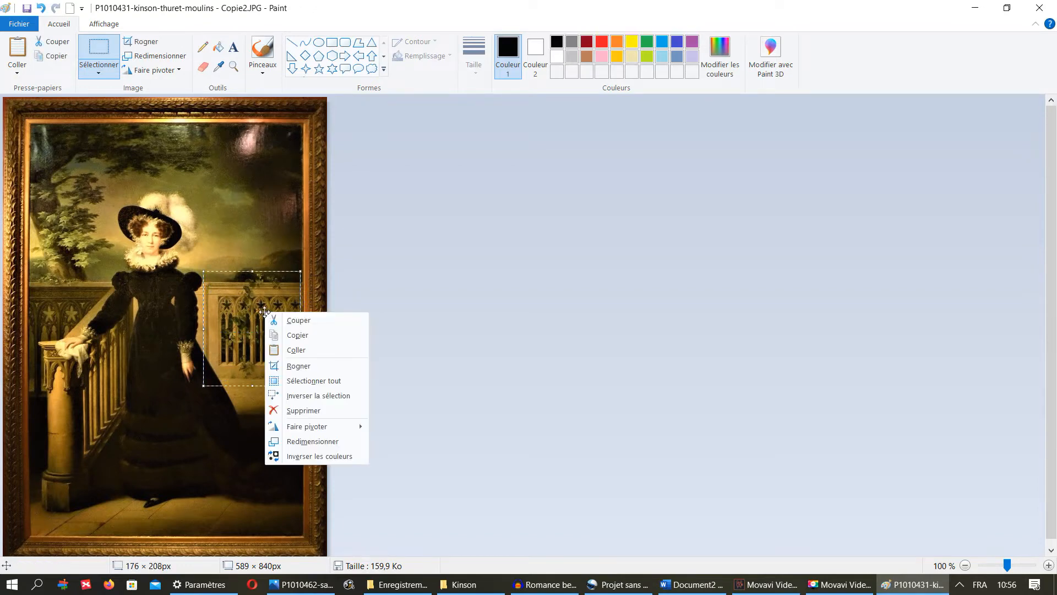
click(302, 334)
click(673, 589)
key(ctrl+v)
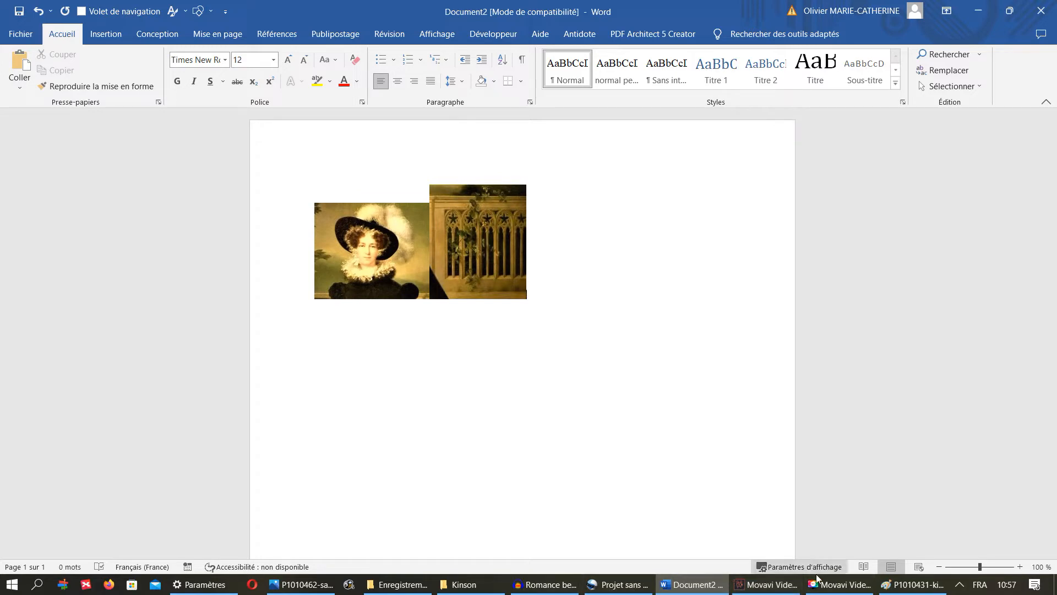
Back in Paint, copy an area of about 134 × 184 px around the handkerchief and balustrade pillar and paste it after the balustrade in Word
click(912, 584)
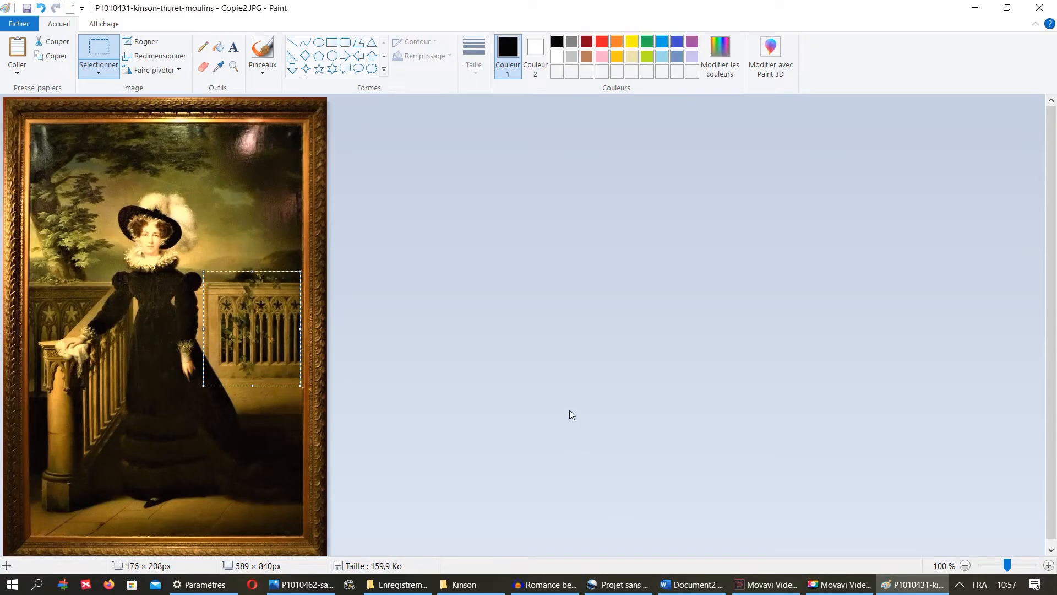
click(551, 357)
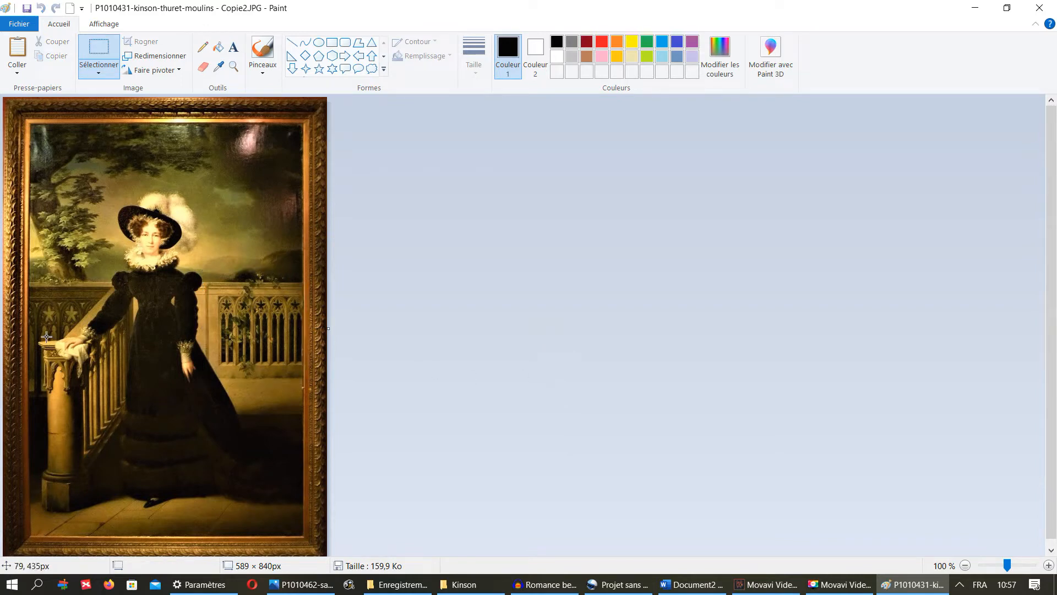
drag(36, 322, 110, 423)
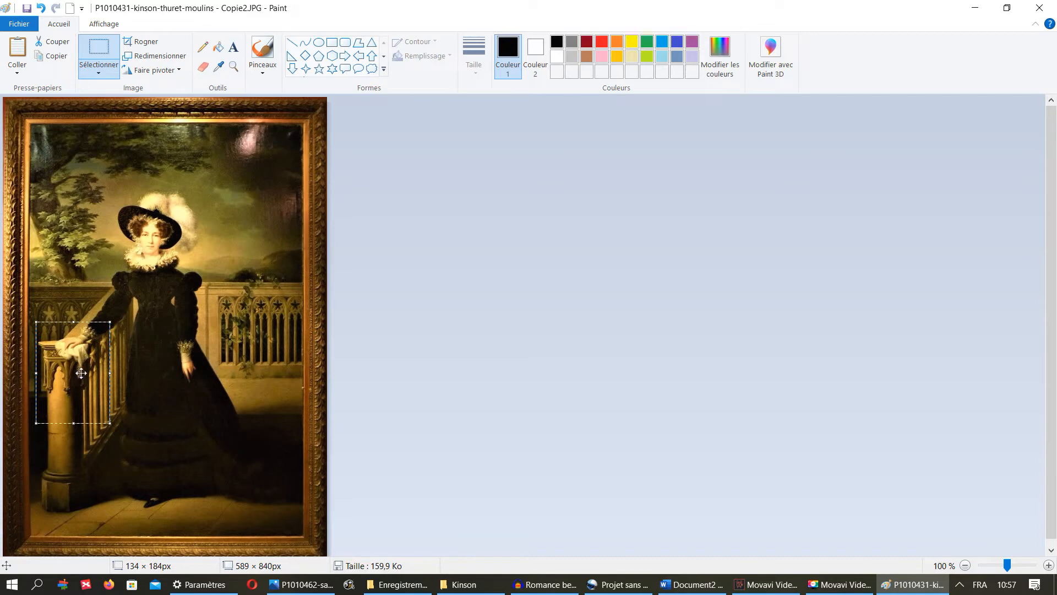
right_click(83, 343)
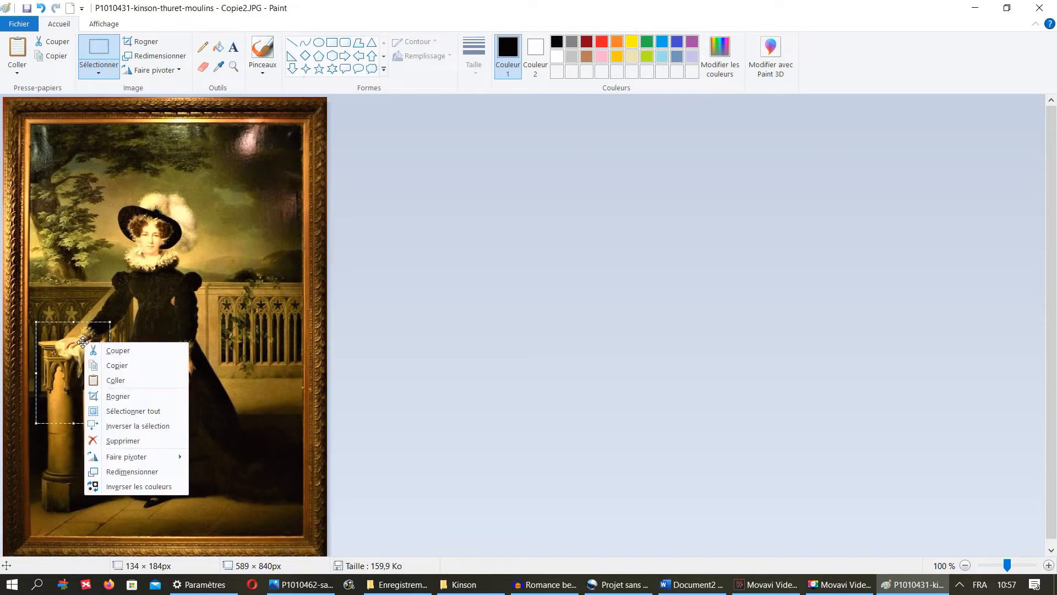
click(117, 365)
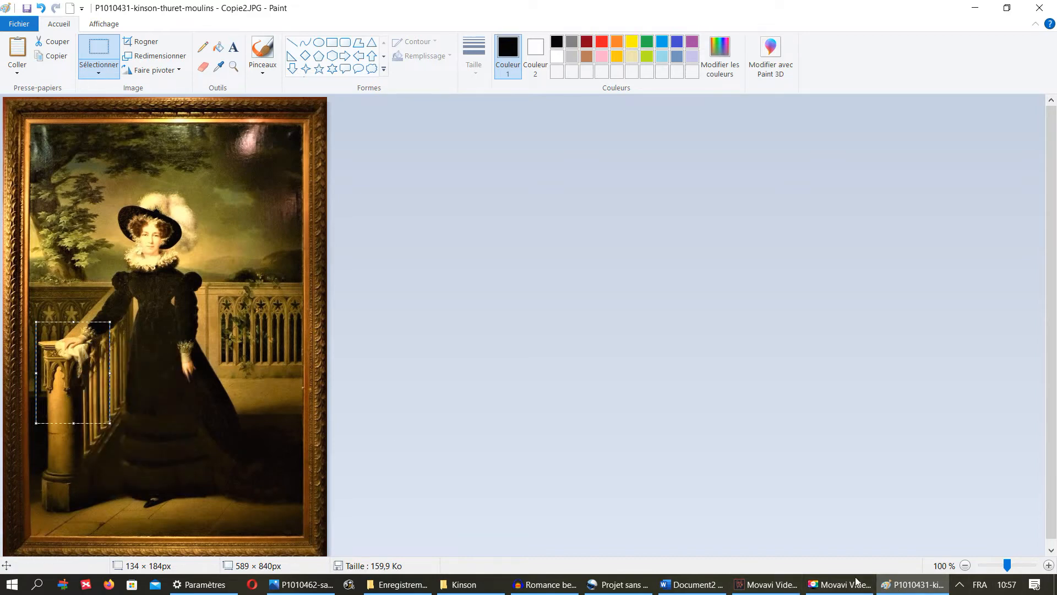
click(691, 584)
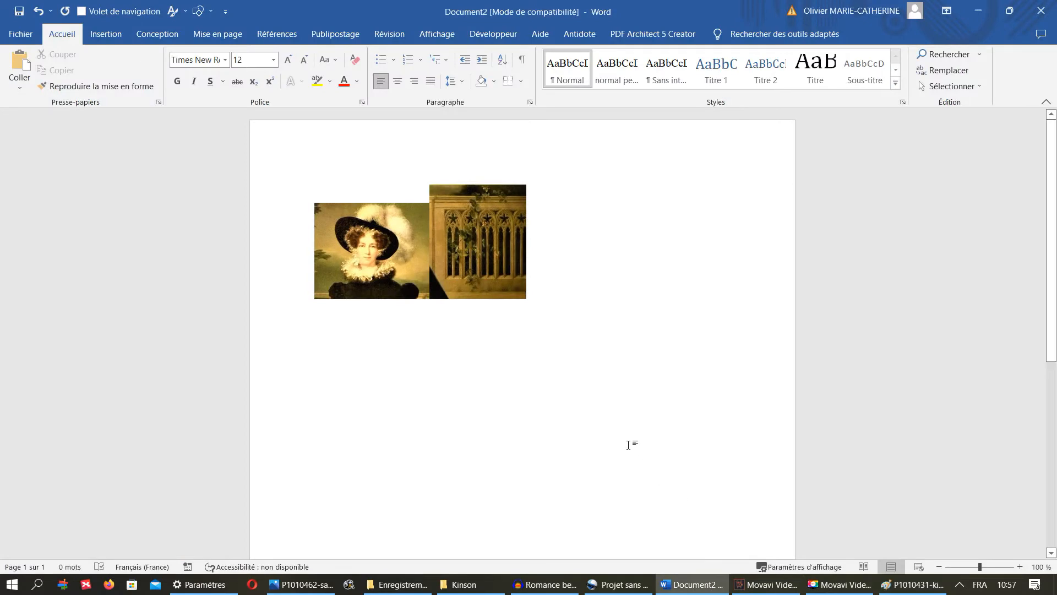
key(ctrl+v)
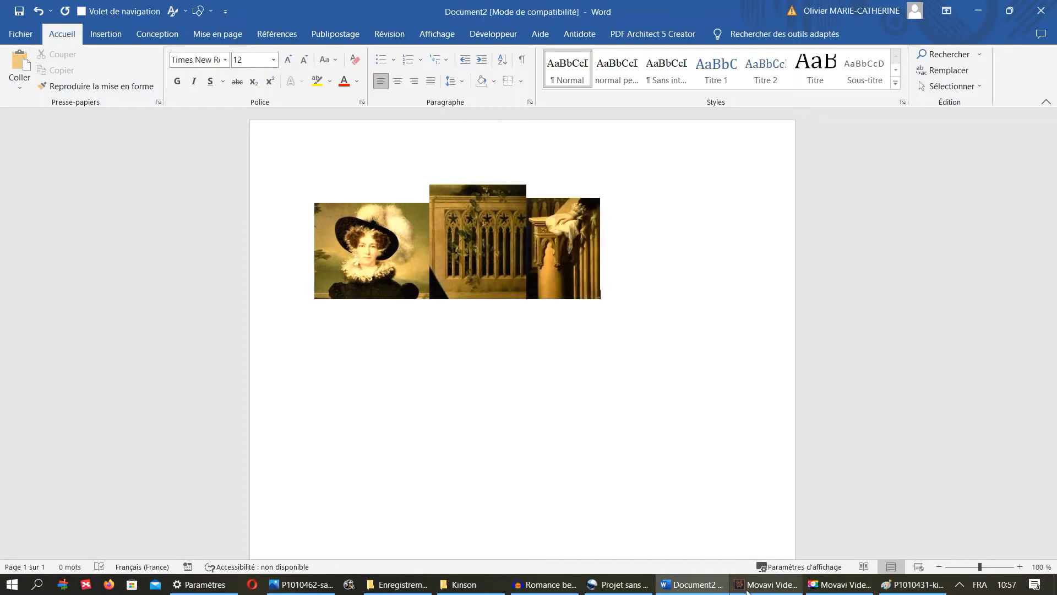
Switch back to Paint and clear the selection around the handkerchief and pillar
click(912, 585)
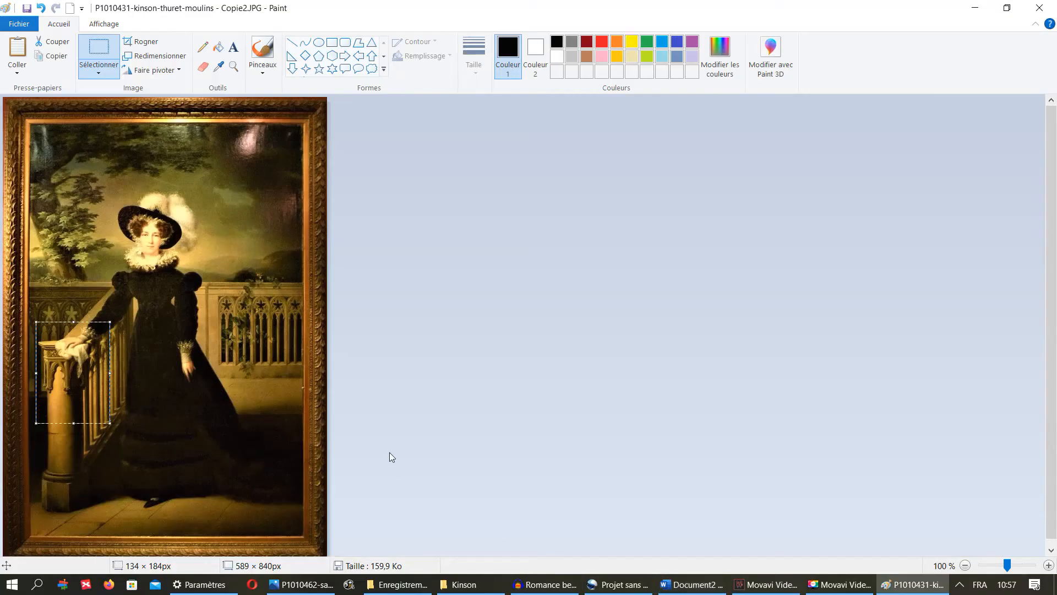
click(439, 271)
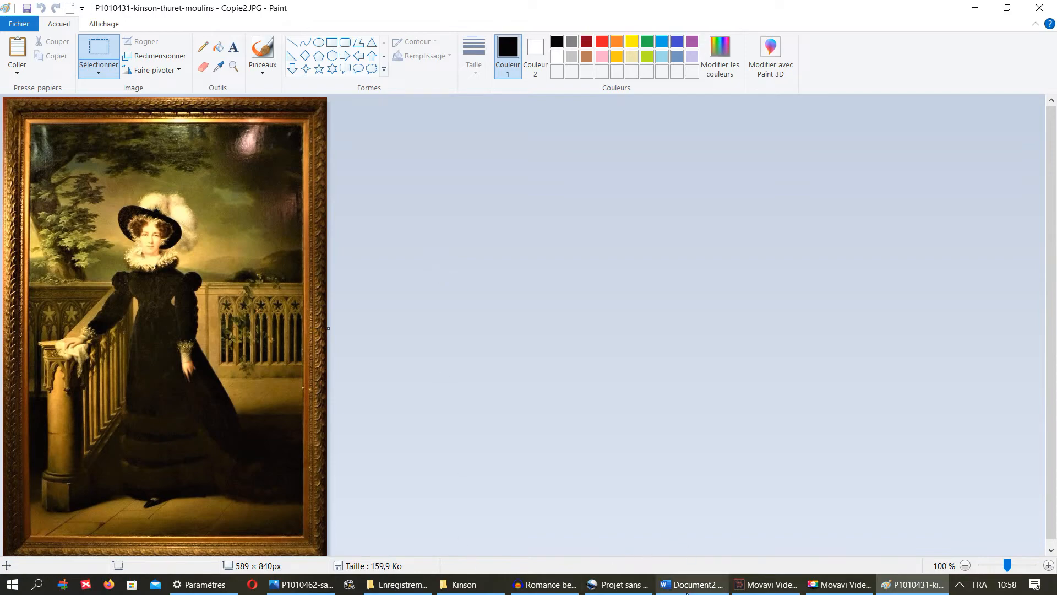
Switch to Word and open the dialog for saving the pasted head-and-shoulders portrait as a picture
click(691, 587)
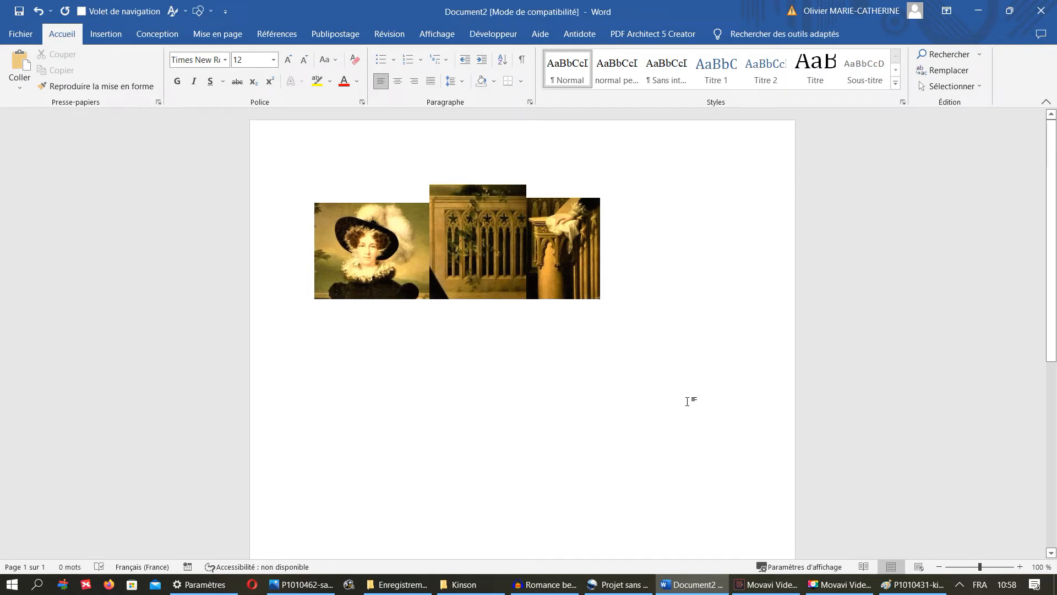
click(379, 247)
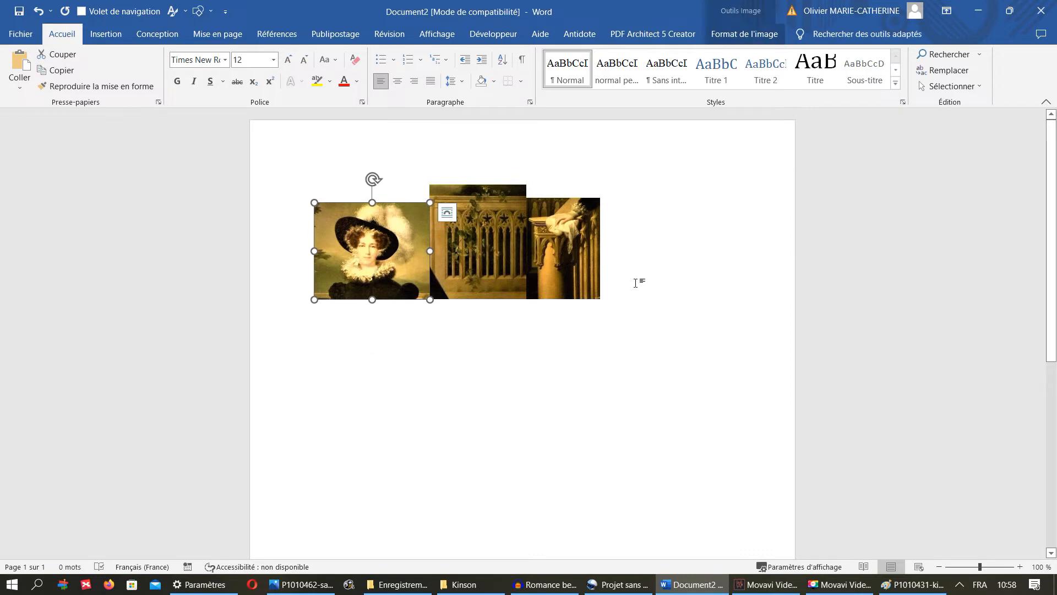
right_click(376, 252)
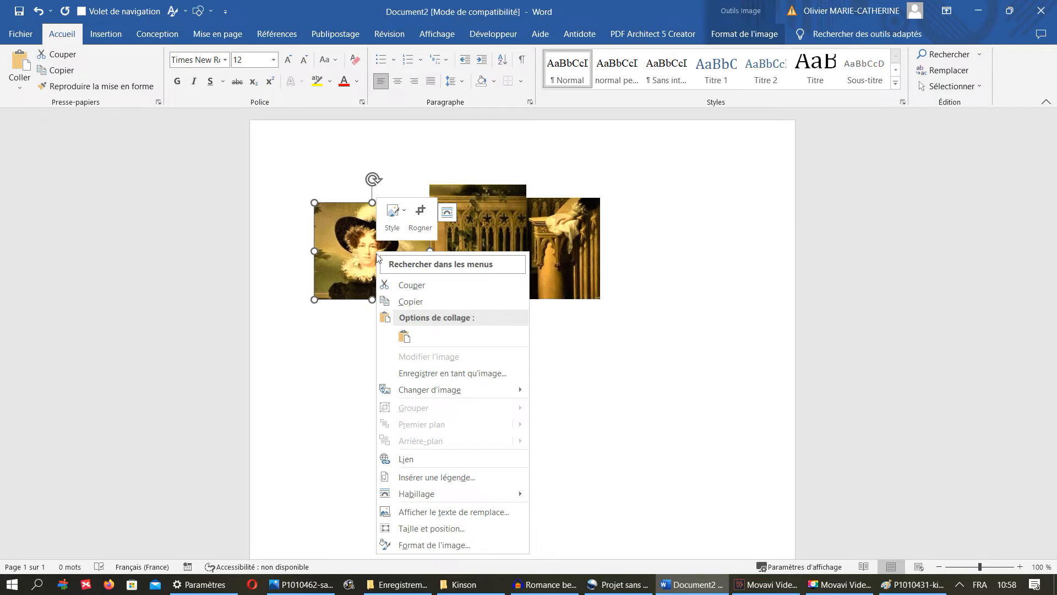
click(439, 373)
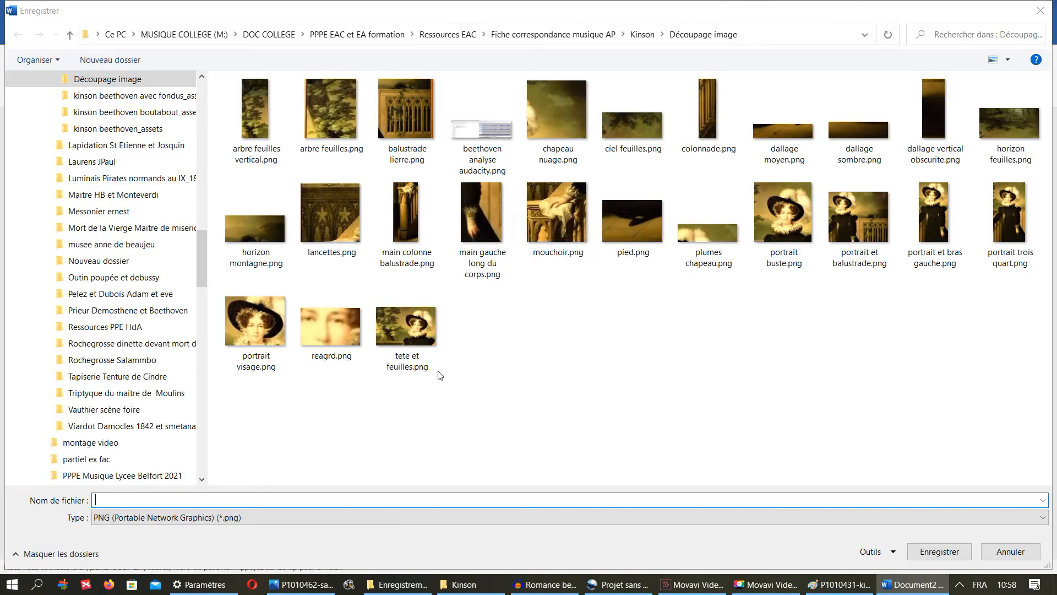
Examine the Découpage image folder and its parent Kinson folder in the save dialog
click(623, 317)
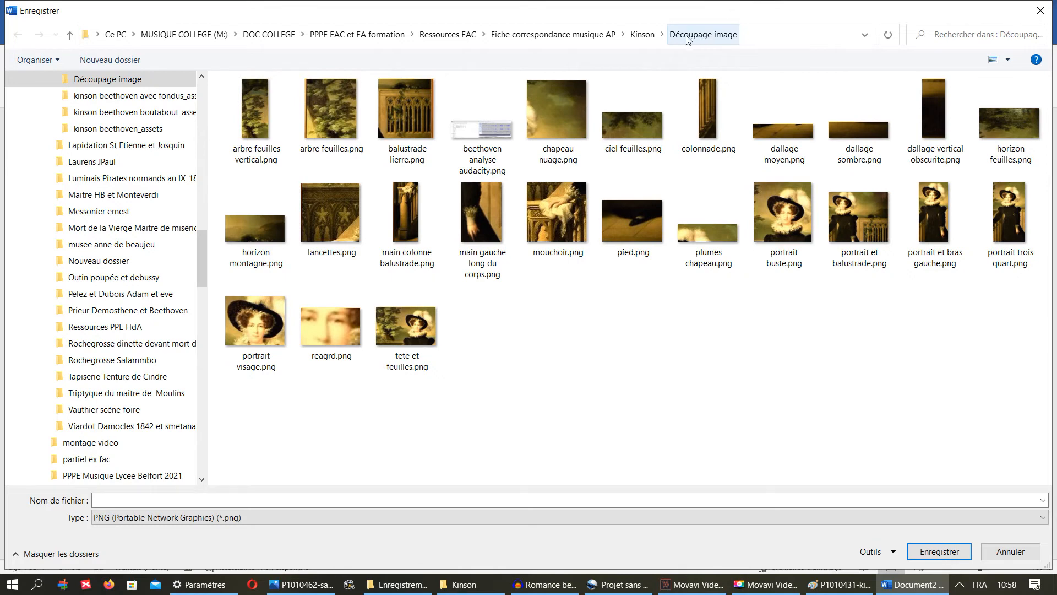
click(635, 37)
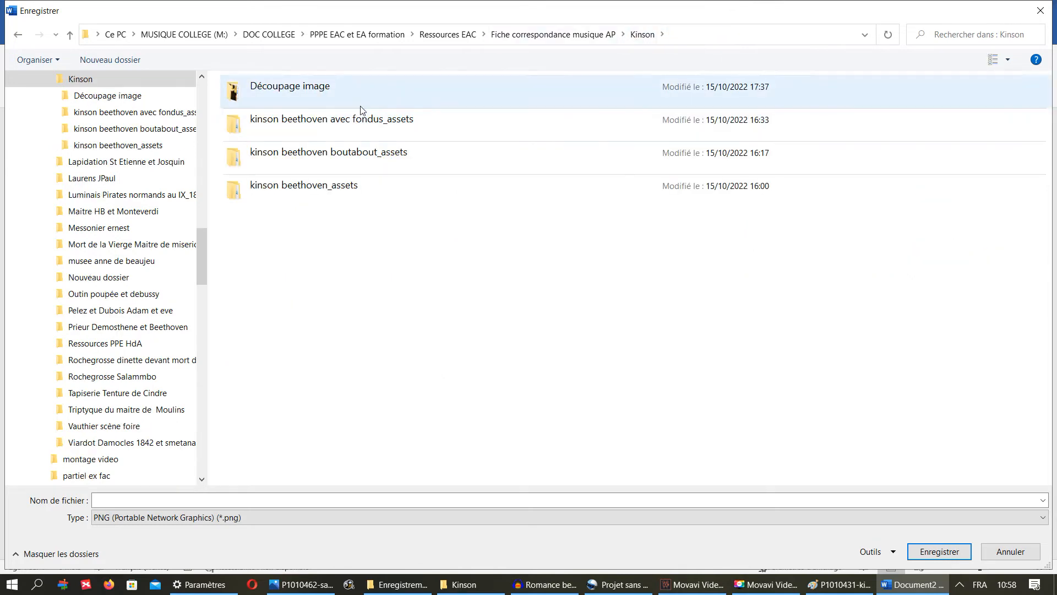
double_click(295, 93)
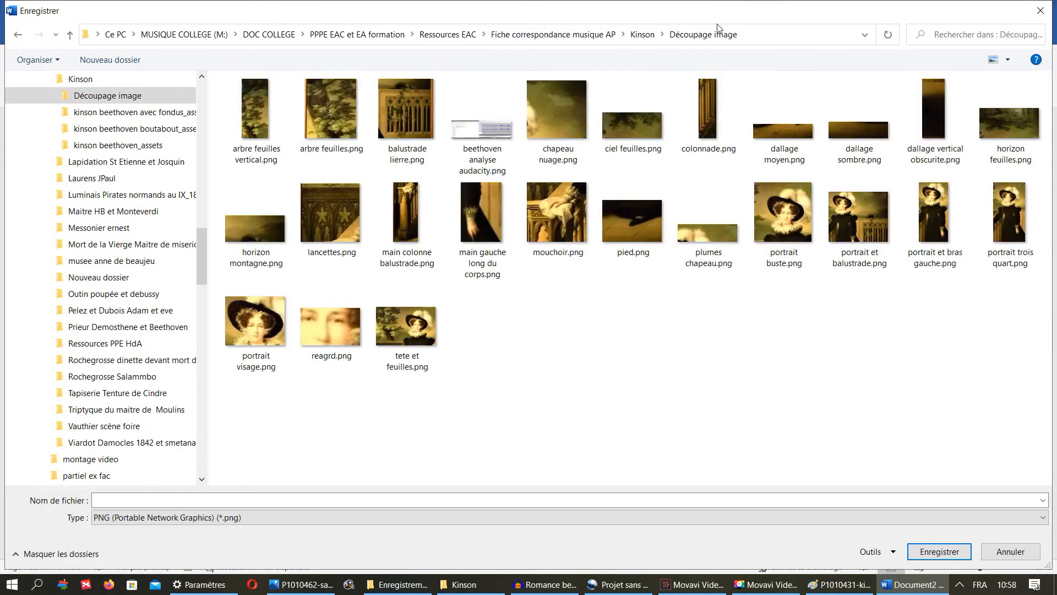
click(650, 35)
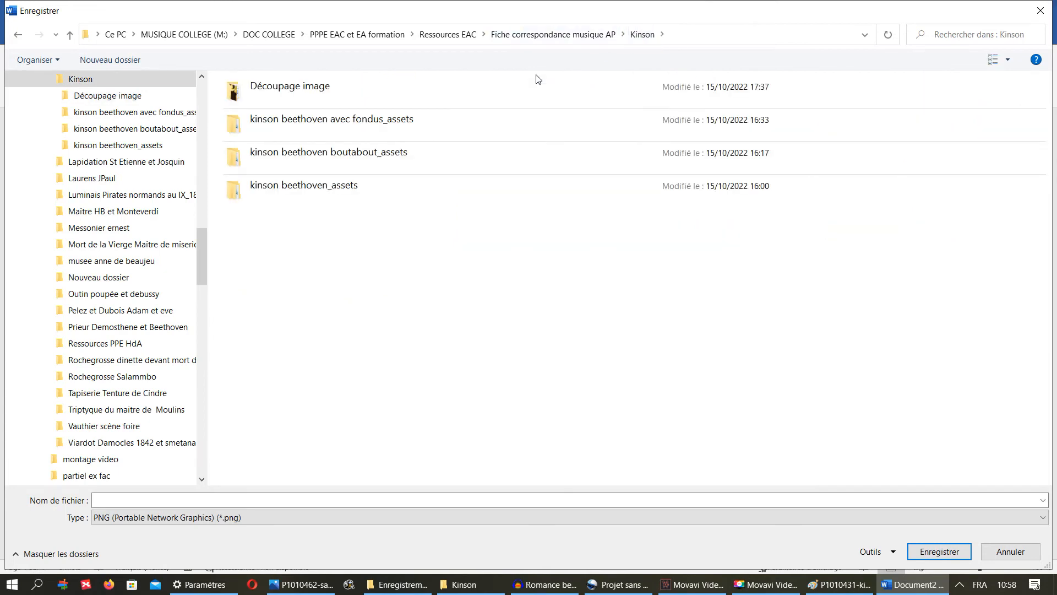
double_click(311, 88)
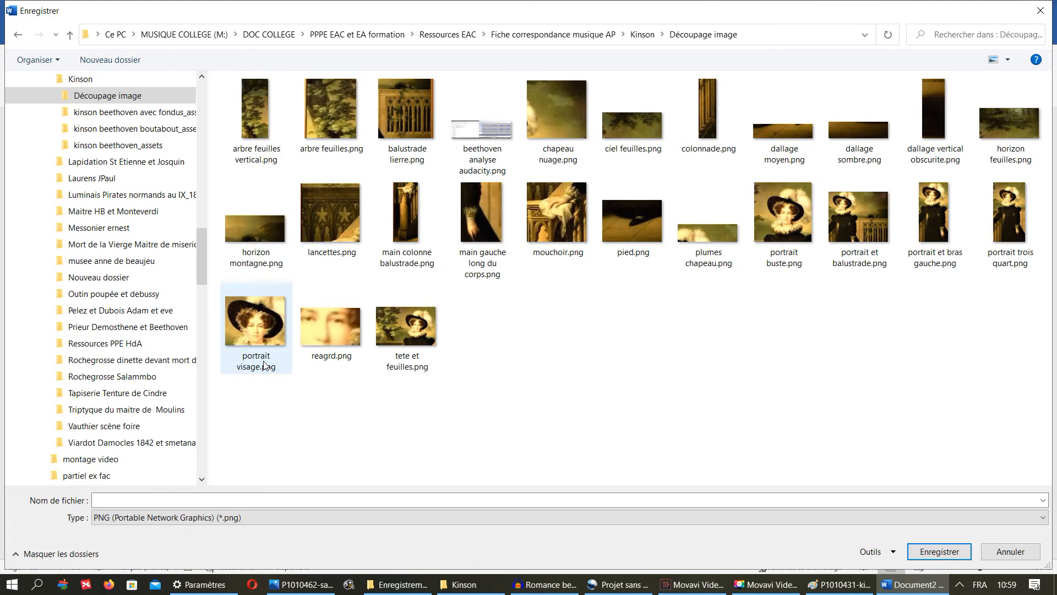
double_click(330, 337)
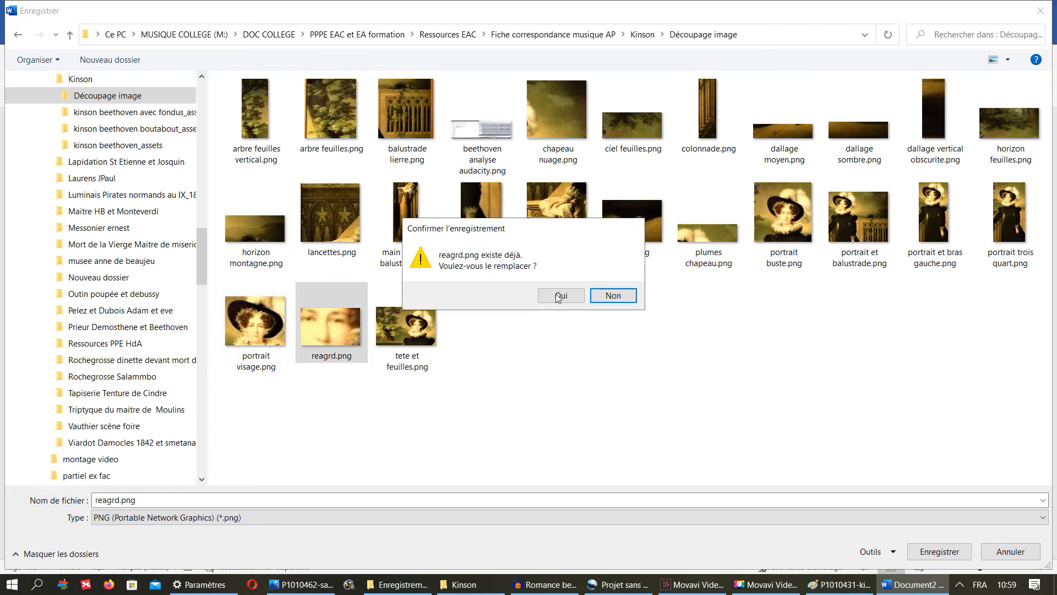
click(613, 297)
click(421, 416)
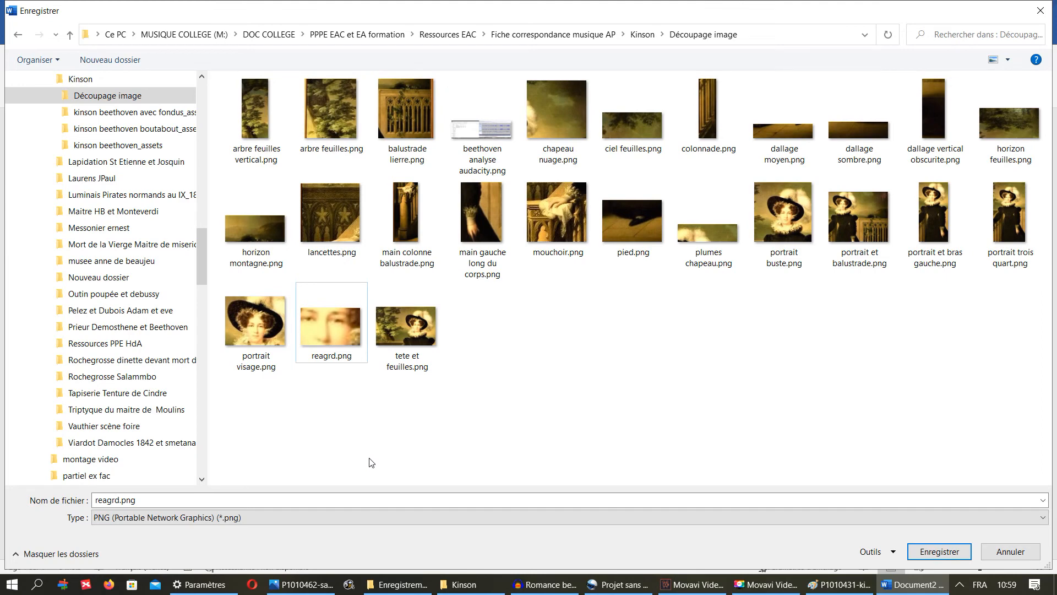
click(1016, 561)
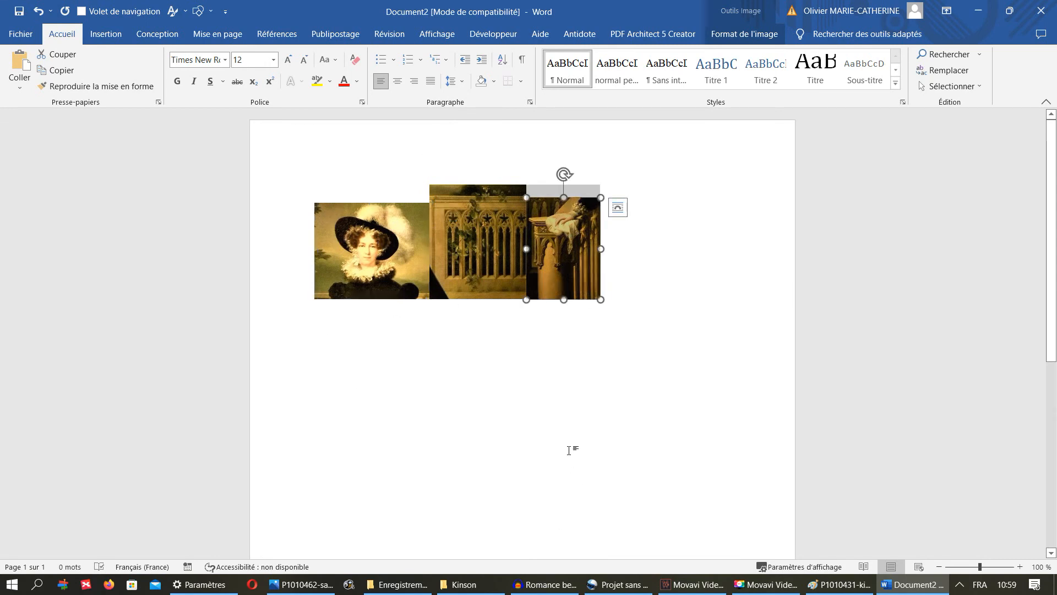
Switch to the Kinson folder in File Explorer and open its Découpage image subfolder to look over the saved cut-outs
click(474, 587)
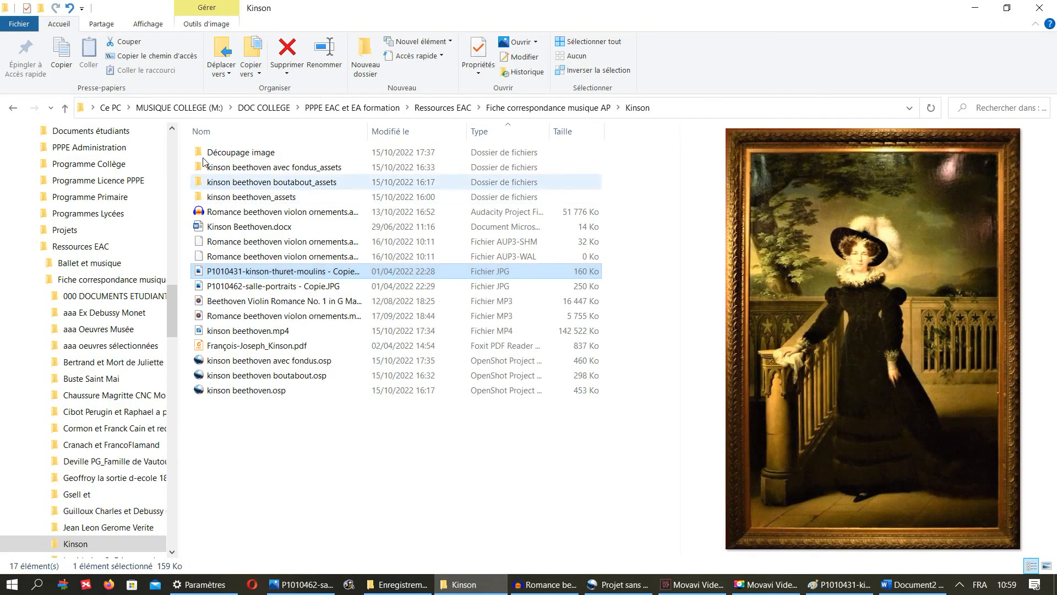
double_click(237, 153)
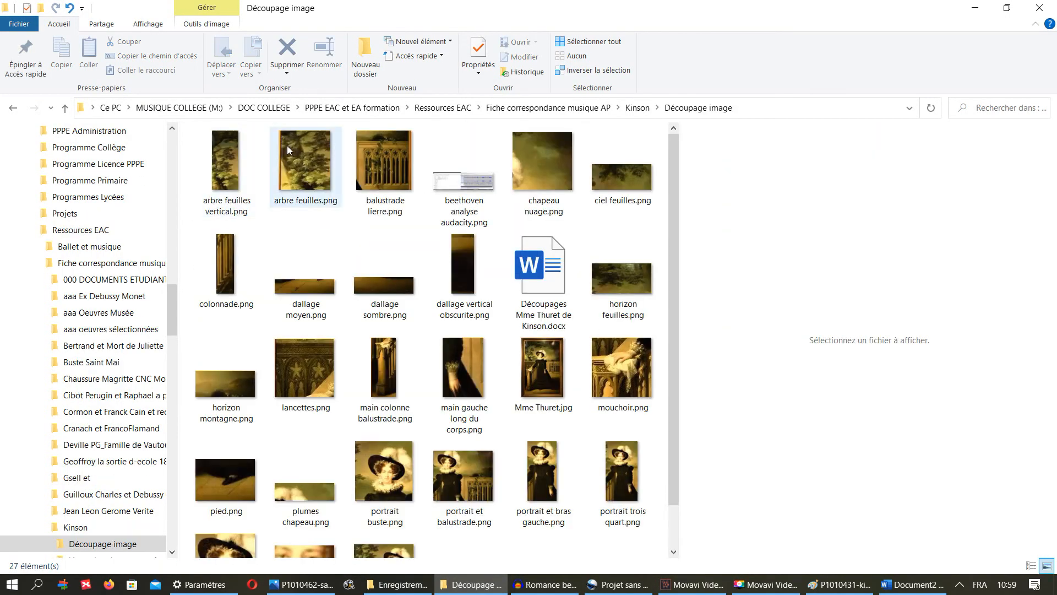
scroll(397, 430, down, 1)
scroll(474, 515, up, 1)
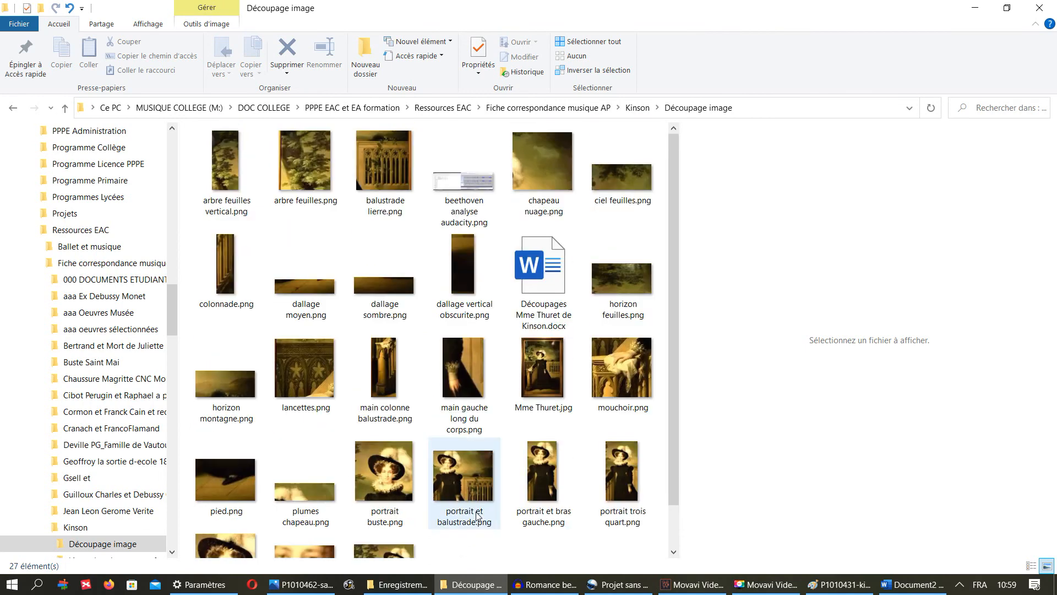